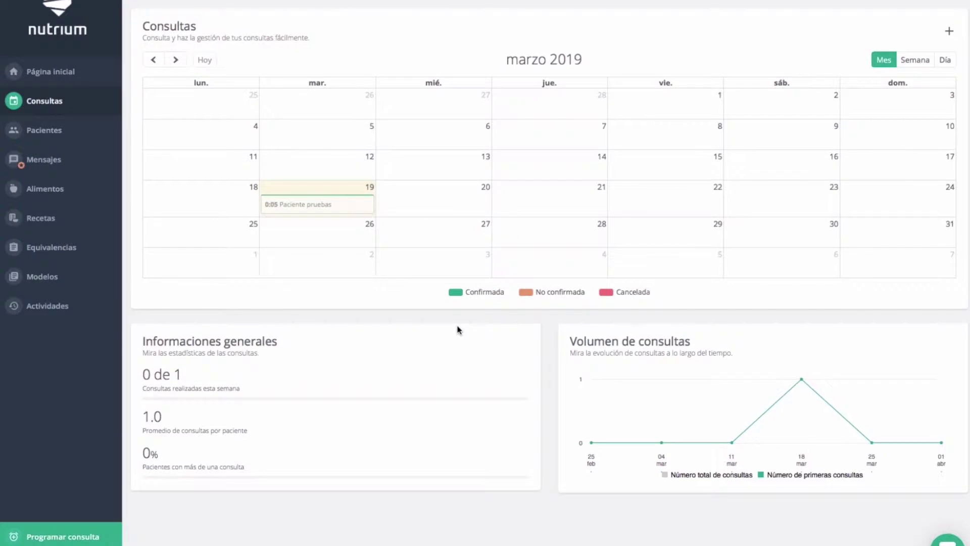
# Open the profile of the test patient from the patient list.
pyautogui.scroll(2, 40, 133)
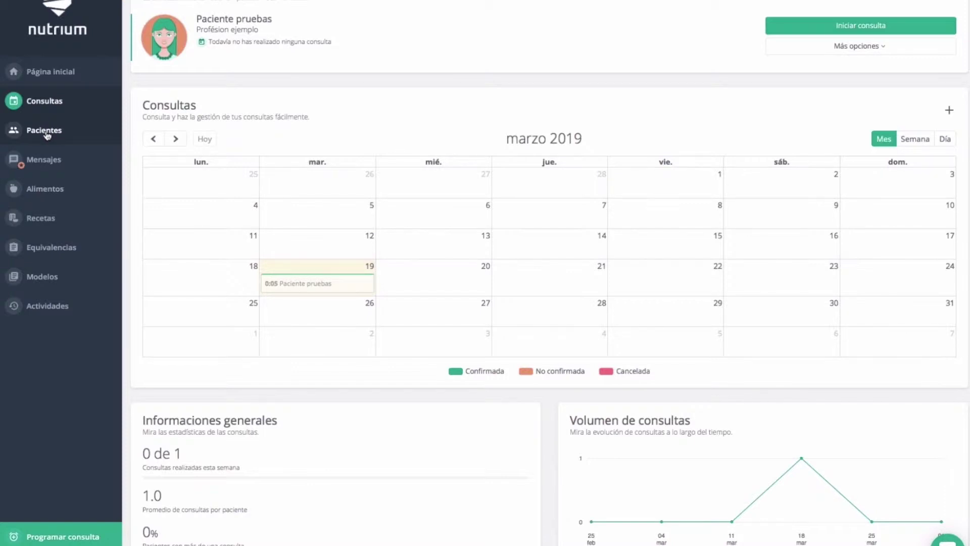
pyautogui.click(46, 134)
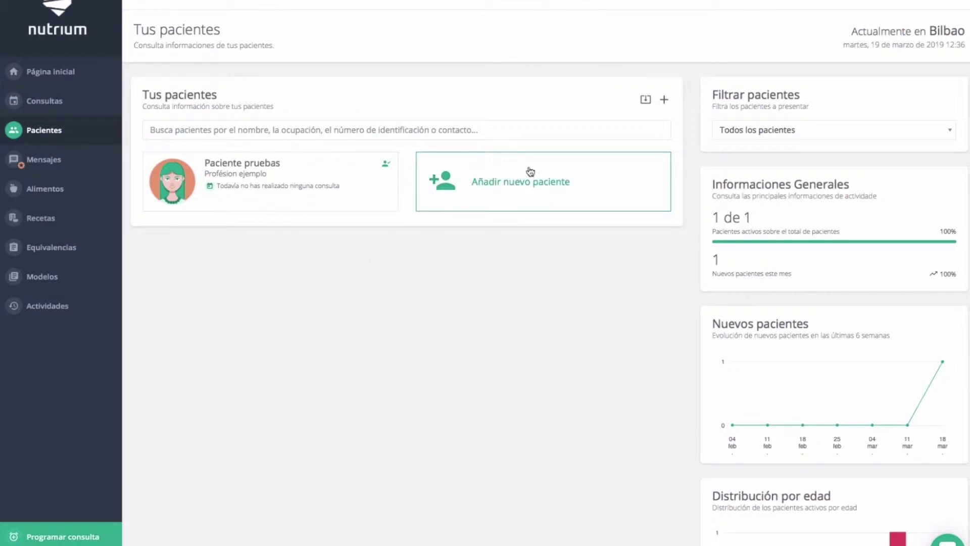
pyautogui.click(247, 175)
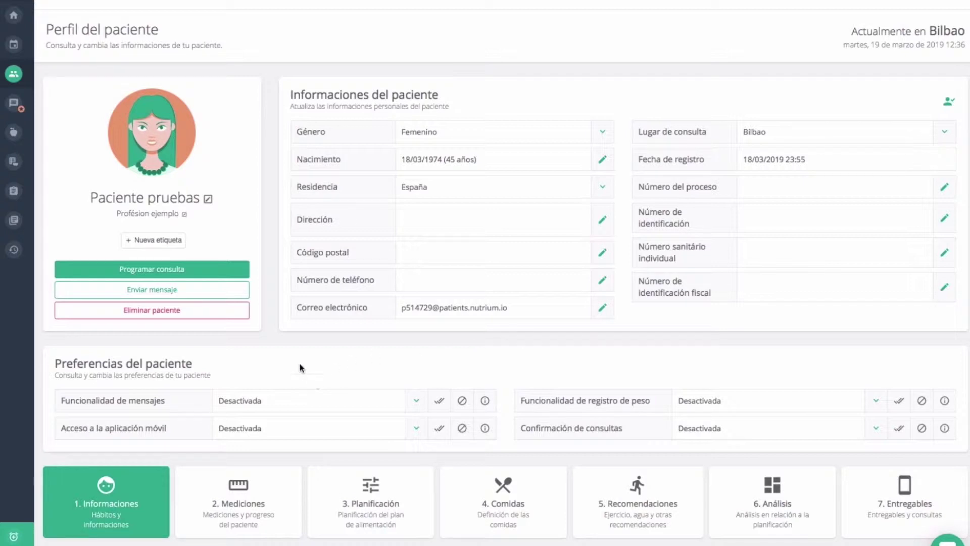
# Examine the patient's preferences, consultation information, personal and social history, and clinical history.
pyautogui.scroll(-2, 298, 362)
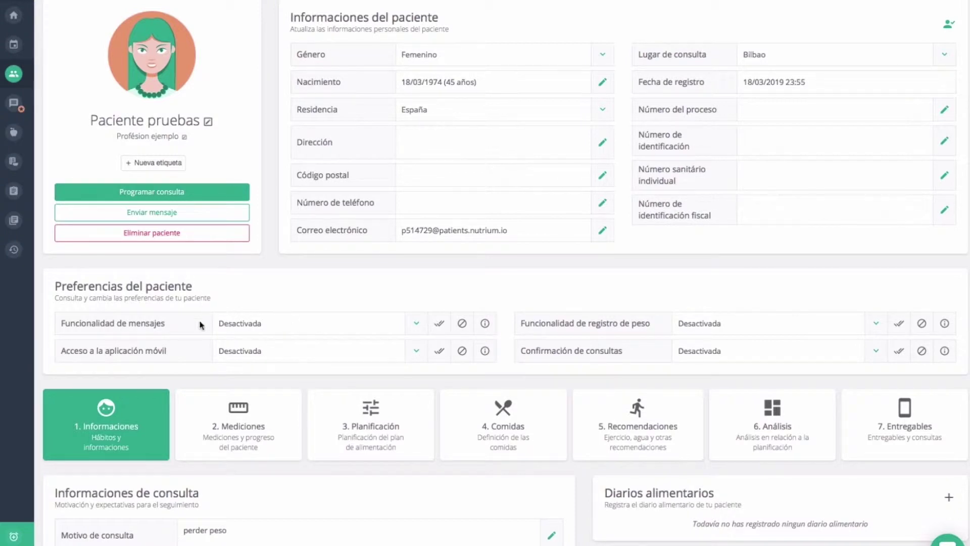
pyautogui.scroll(-3, 234, 342)
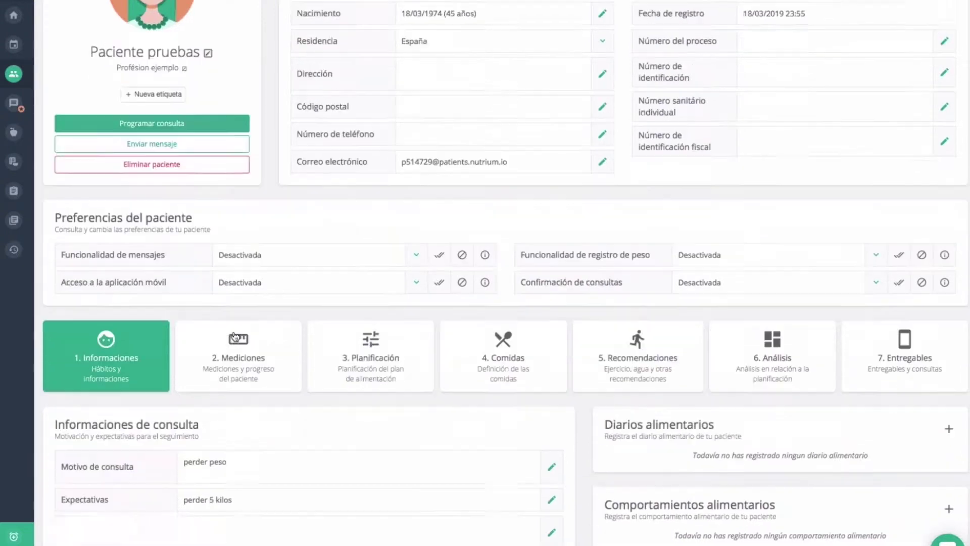
pyautogui.scroll(-4, 234, 331)
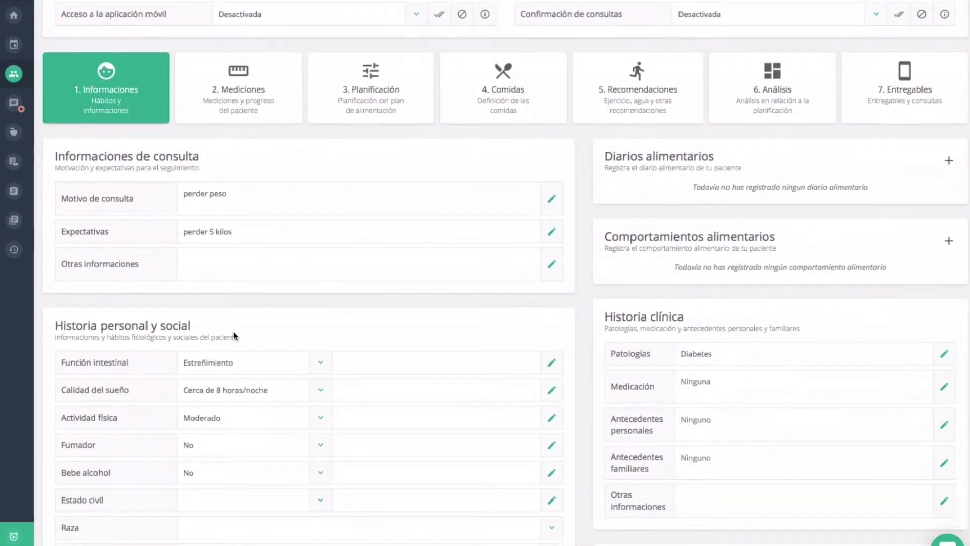
pyautogui.scroll(-2, 234, 332)
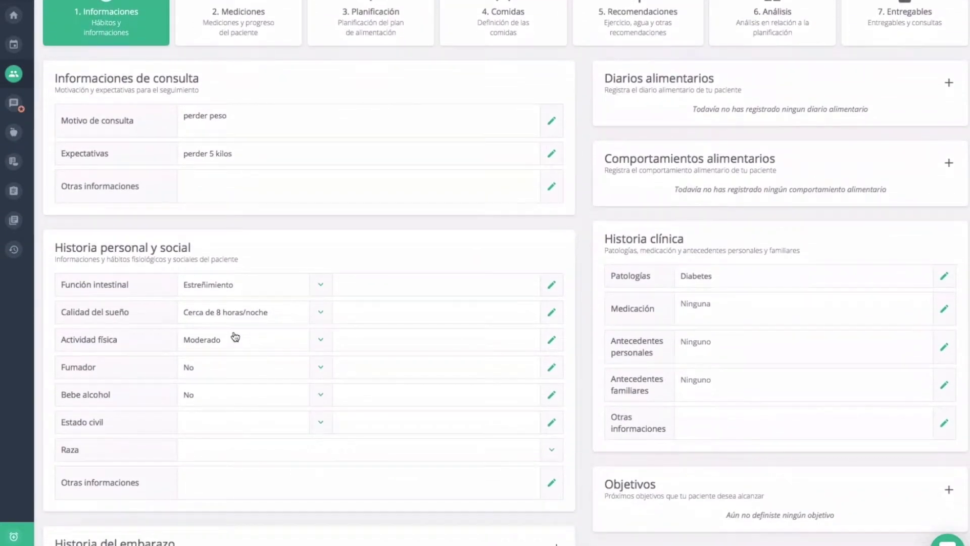
pyautogui.click(267, 181)
pyautogui.scroll(-3, 581, 322)
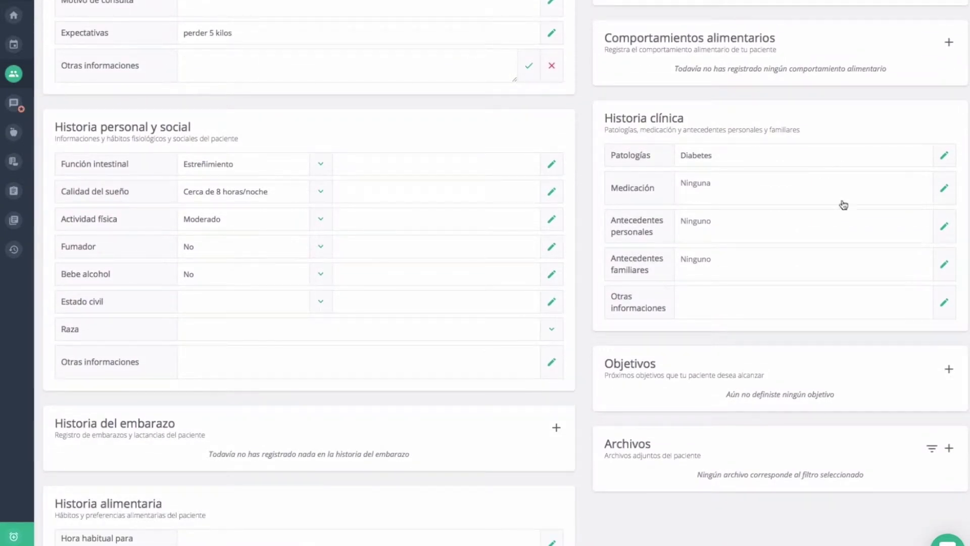
pyautogui.scroll(4, 686, 218)
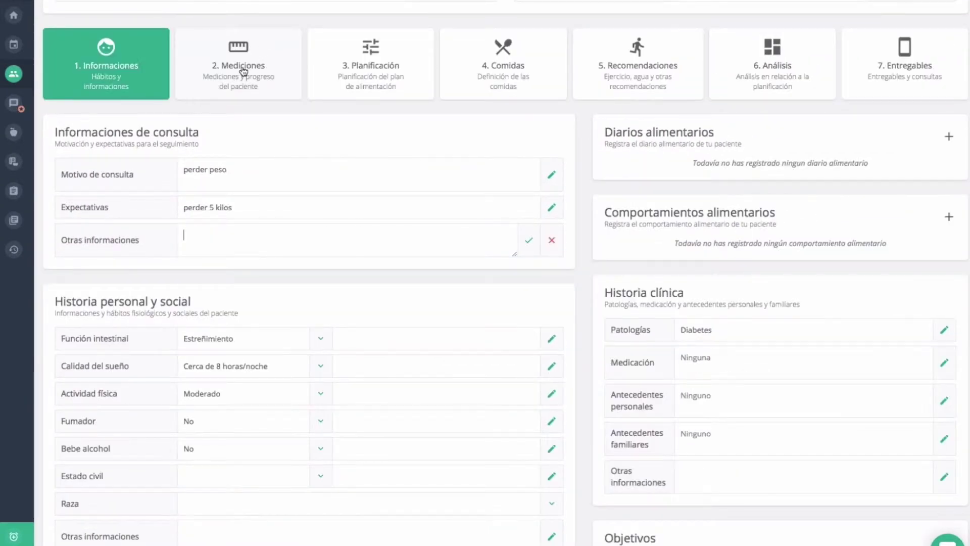
# Open the patient's measurements and review the anthropometric, analytical and body composition data.
pyautogui.click(242, 71)
pyautogui.click(242, 70)
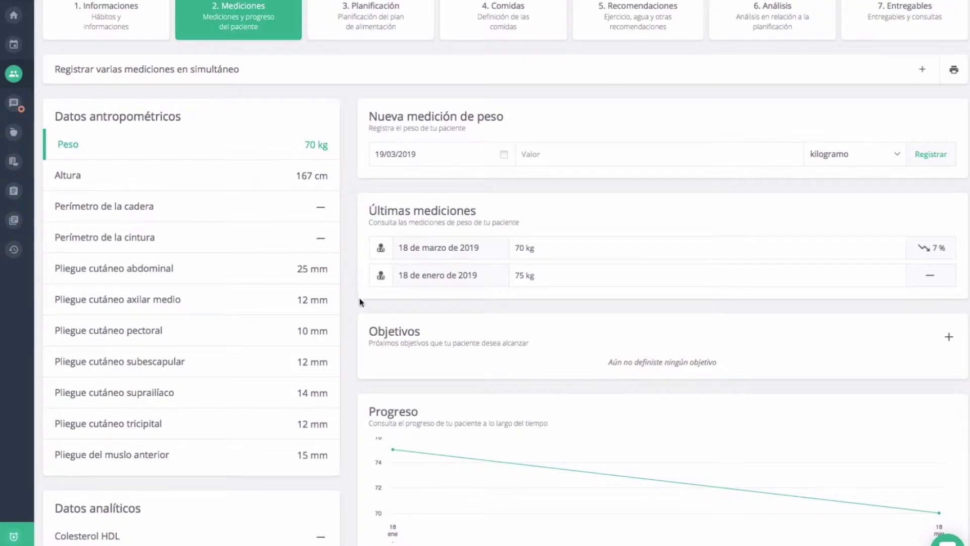
pyautogui.scroll(-4, 353, 333)
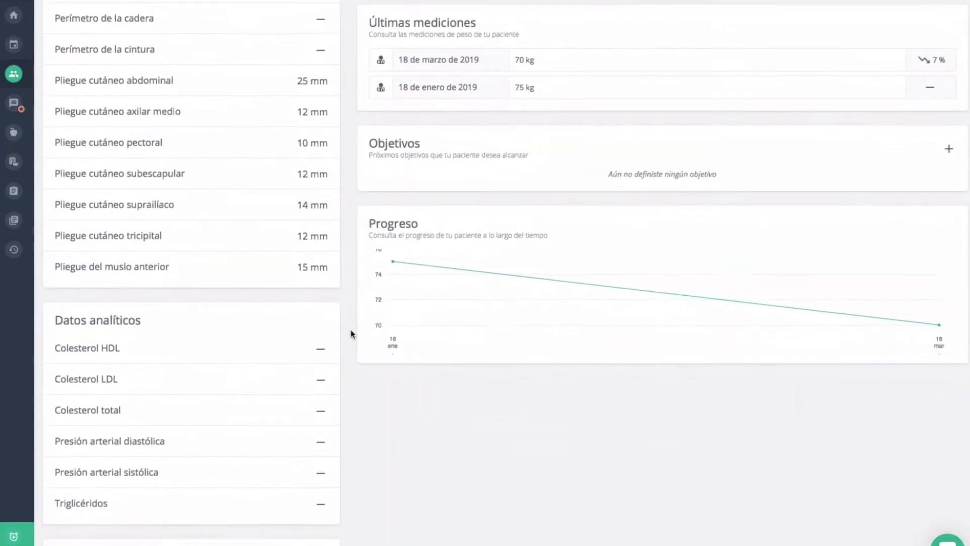
pyautogui.scroll(-3, 352, 334)
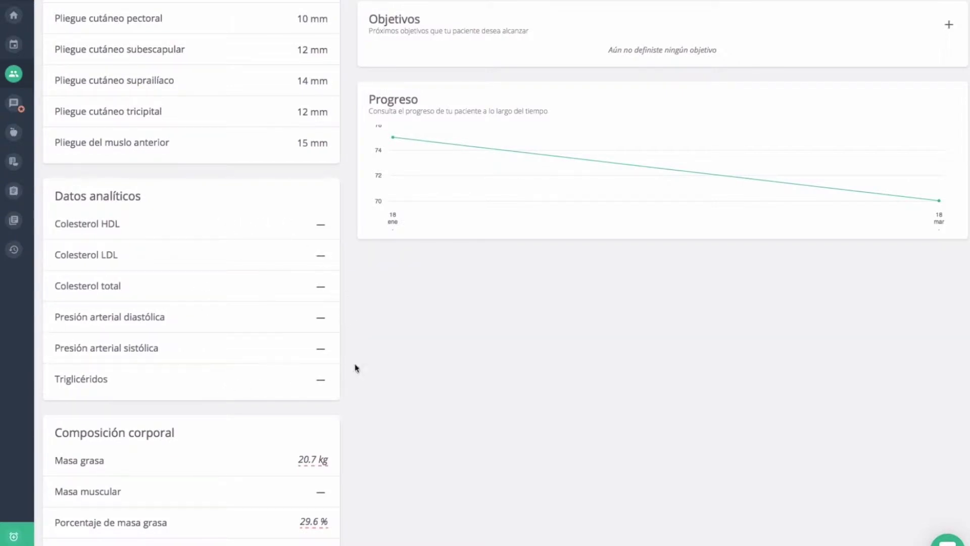
pyautogui.scroll(-2, 364, 368)
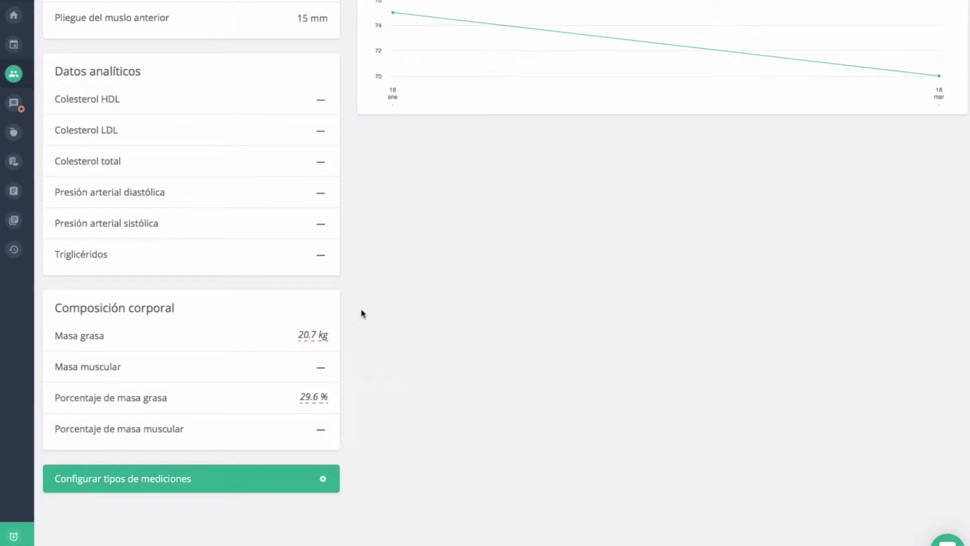
pyautogui.scroll(5, 360, 314)
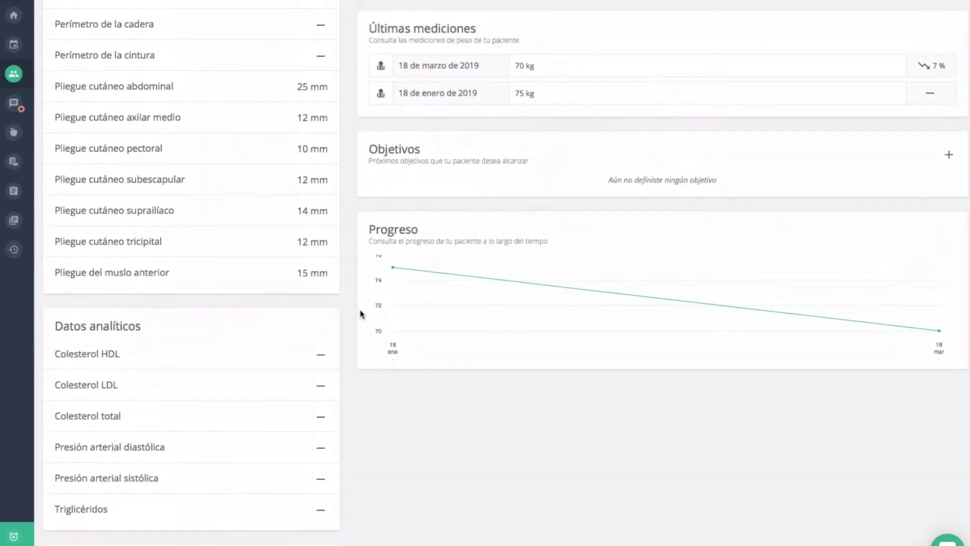
pyautogui.scroll(2, 352, 267)
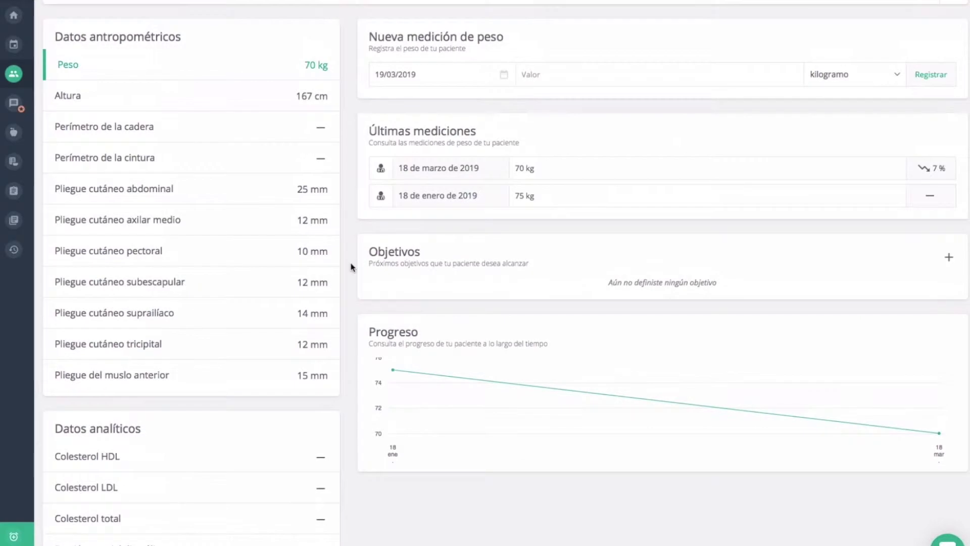
pyautogui.scroll(1, 352, 267)
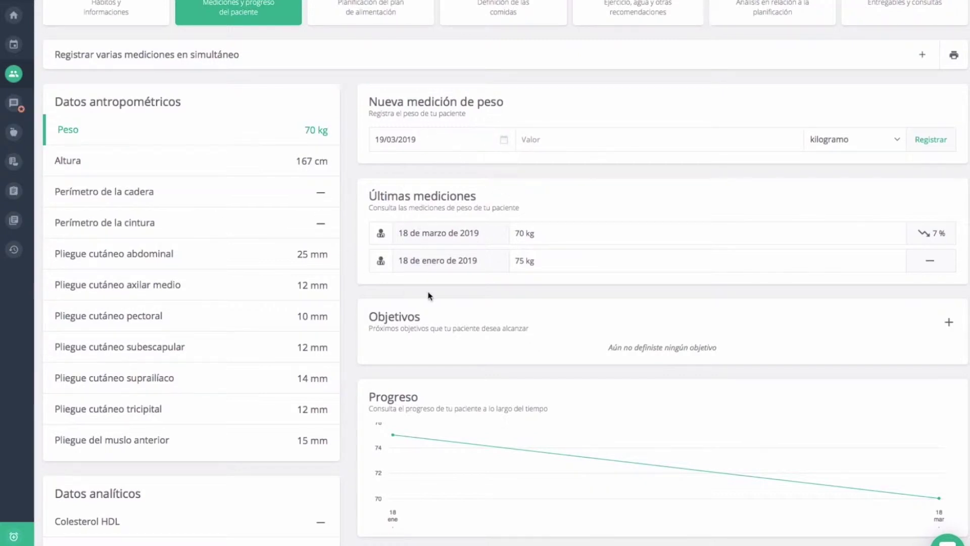
# Register a new weight measurement of 65 kilograms dated 19/03/2019 and check the weight progress chart.
pyautogui.click(554, 144)
pyautogui.write('65kg')
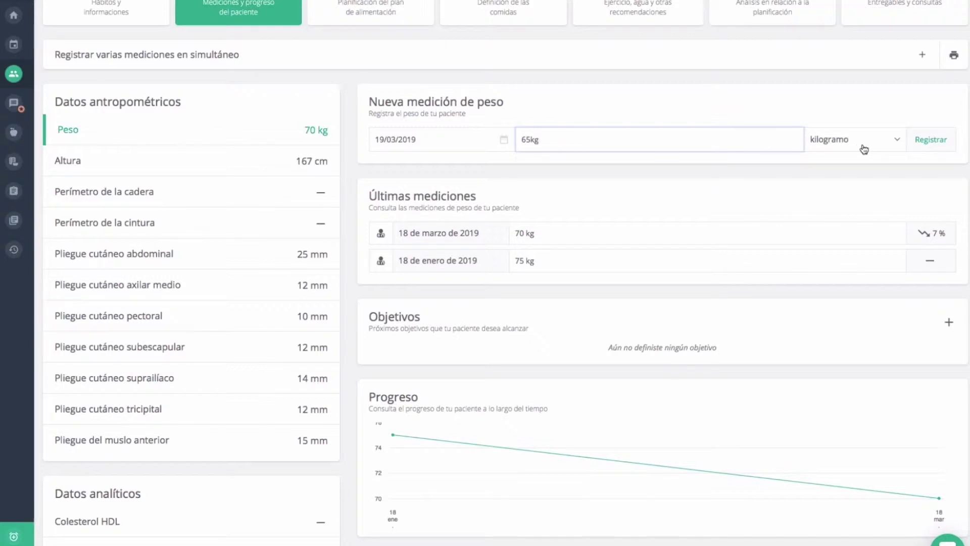
pyautogui.press('BackSpace')
pyautogui.click(898, 140)
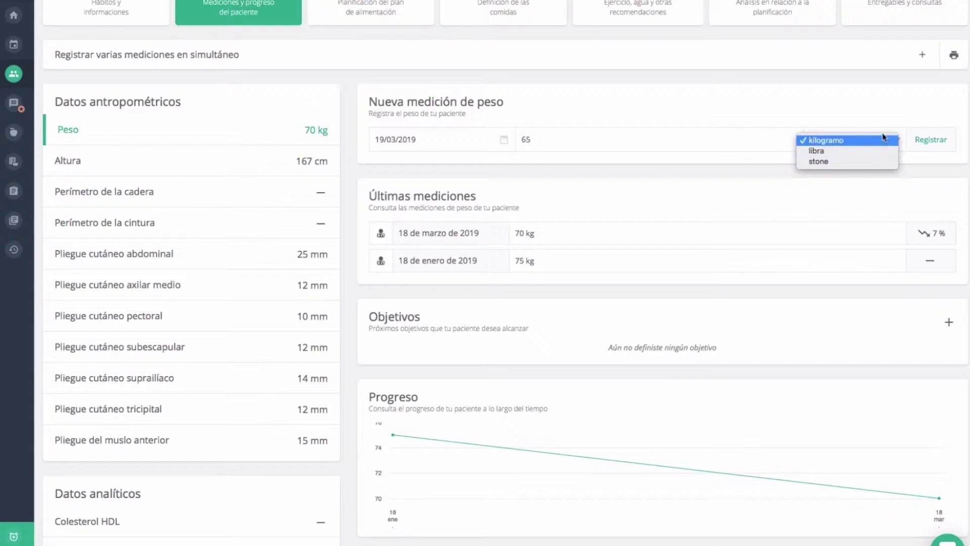
pyautogui.click(838, 145)
pyautogui.click(935, 143)
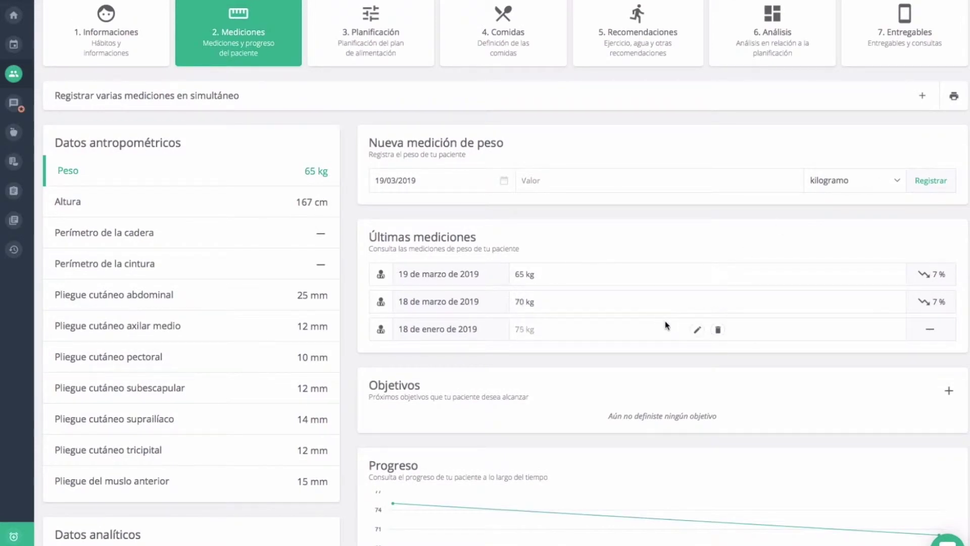
pyautogui.scroll(-4, 668, 345)
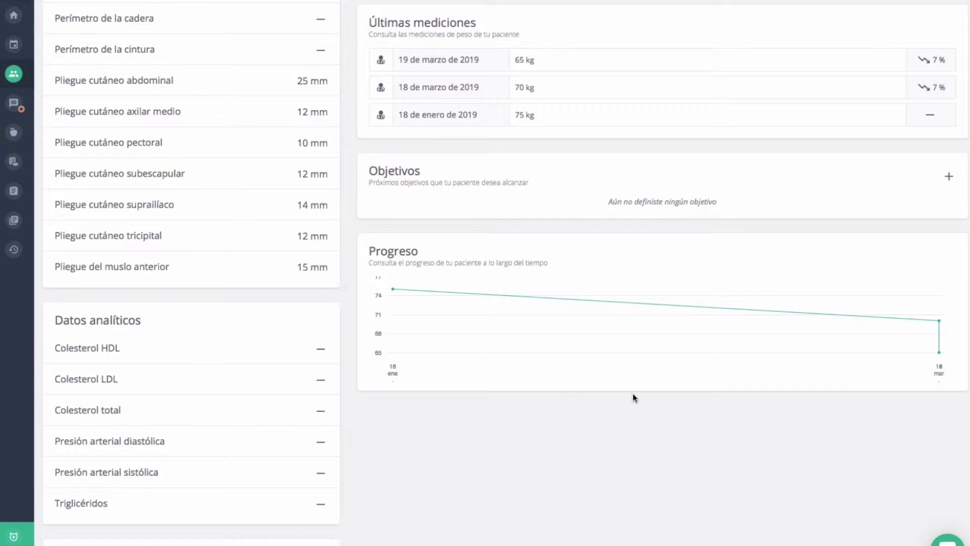
pyautogui.scroll(2, 149, 53)
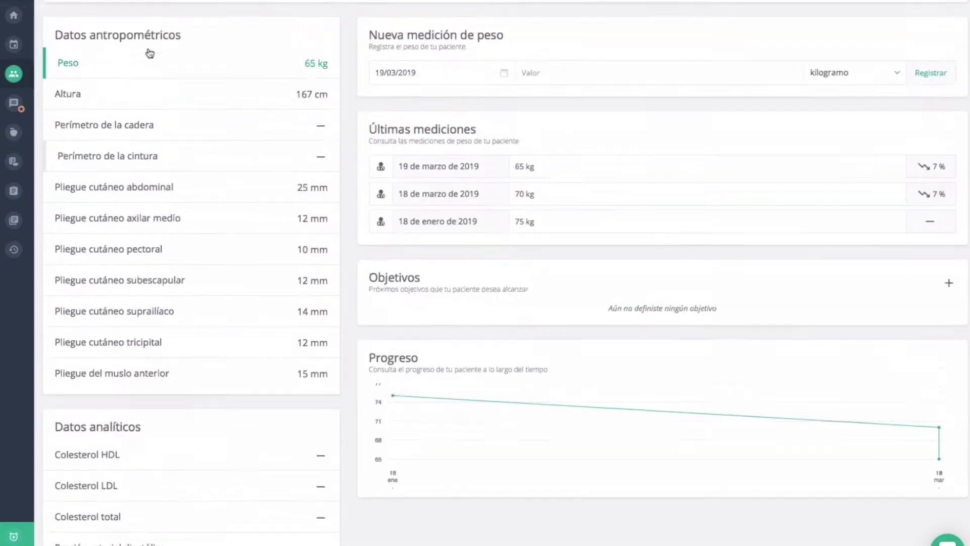
# Leave the patient's profile and open the messages section.
pyautogui.scroll(15, 149, 53)
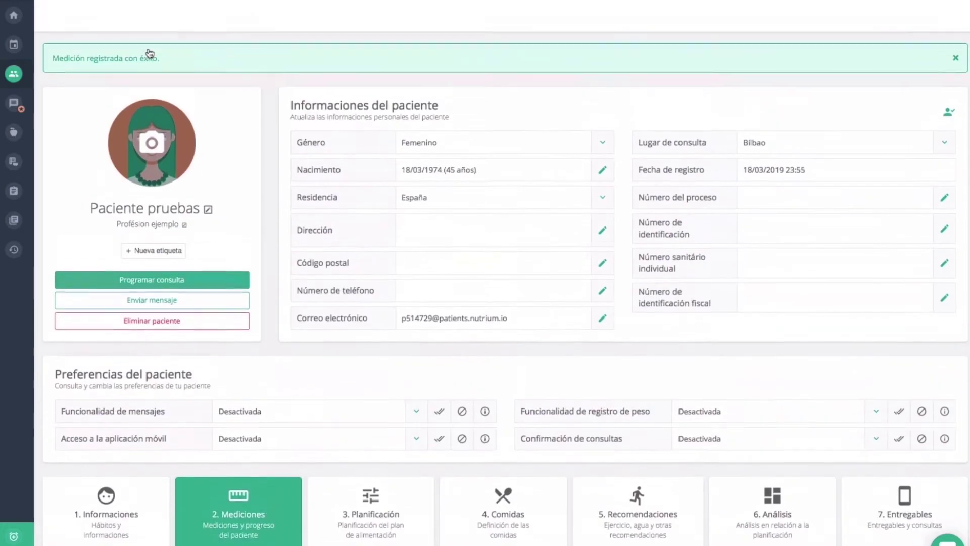
pyautogui.scroll(1, 150, 53)
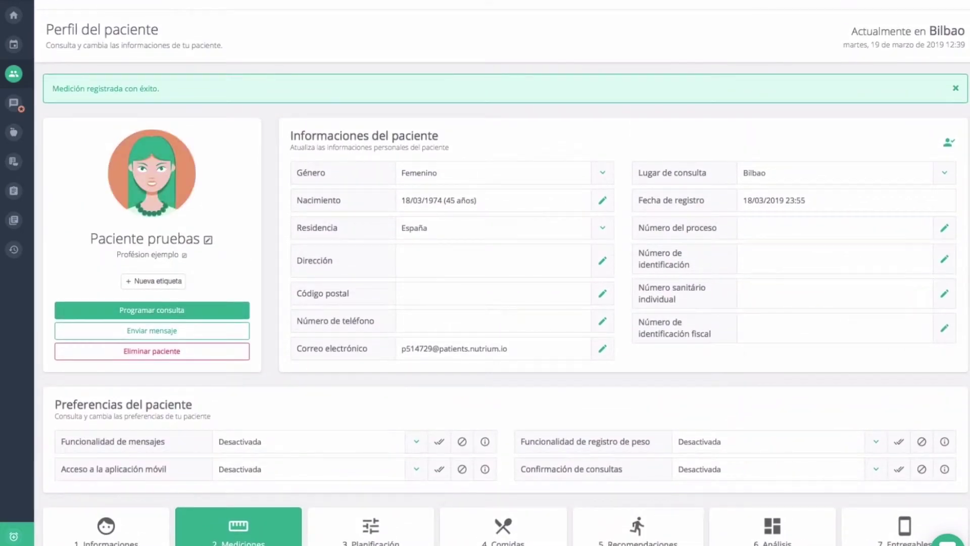
pyautogui.moveTo(15, 129)
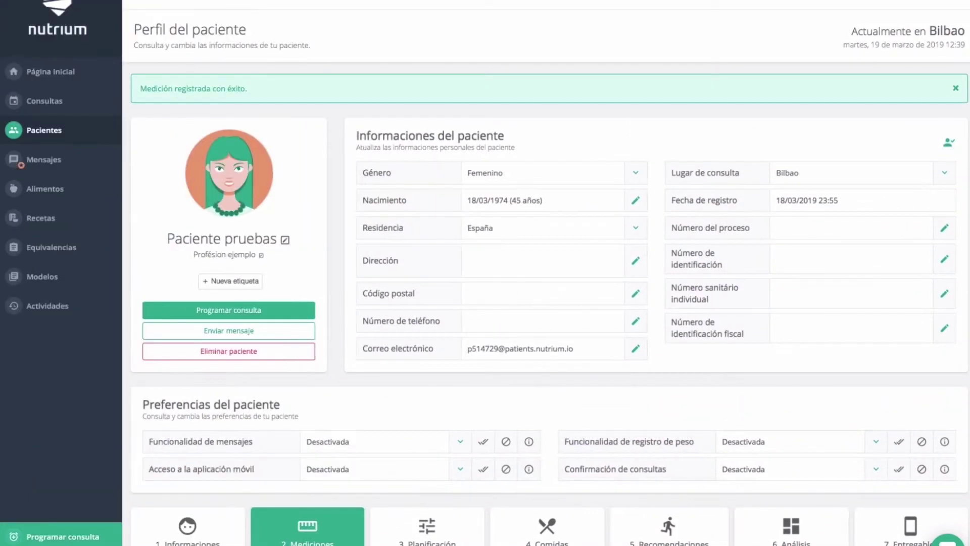
pyautogui.click(44, 160)
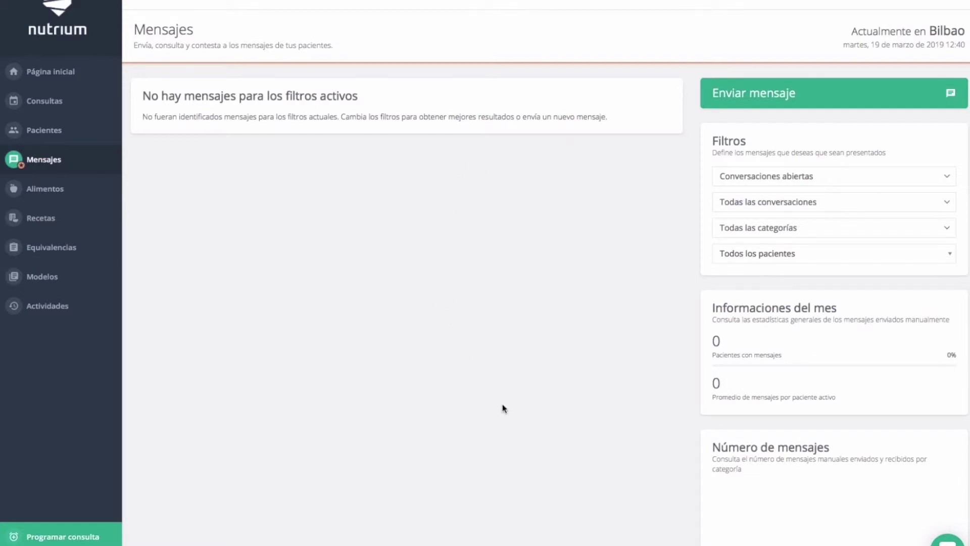
# Open the food database and filter the foods to the CESNID source.
pyautogui.click(45, 191)
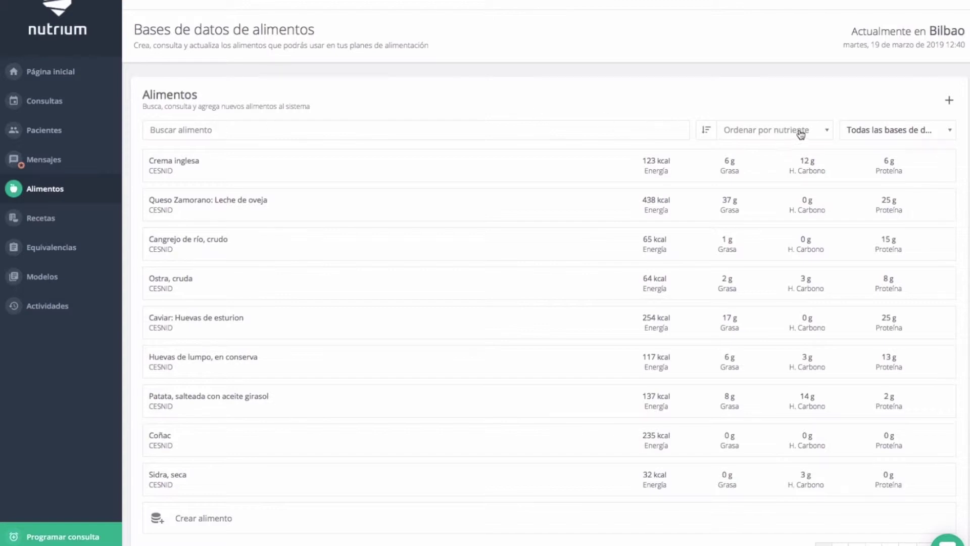
pyautogui.click(827, 133)
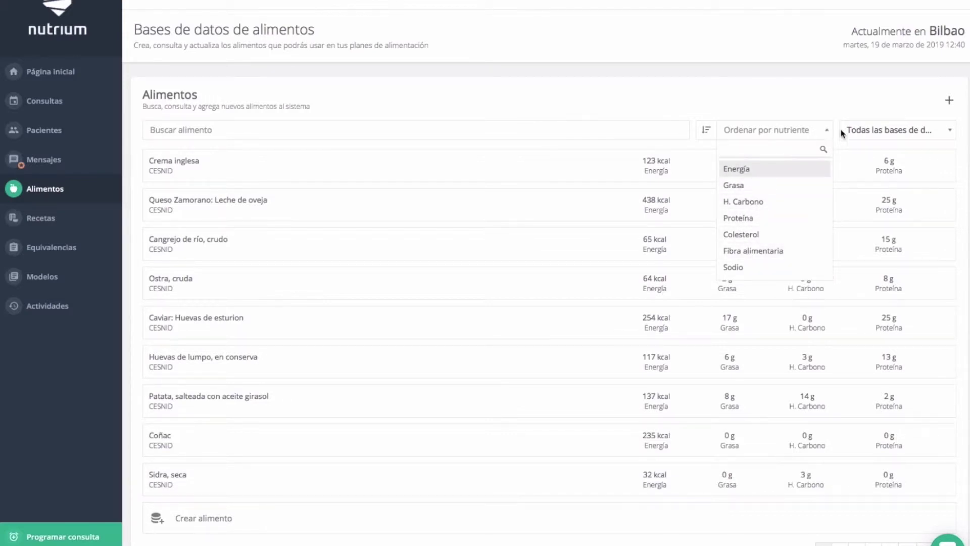
pyautogui.press('Escape')
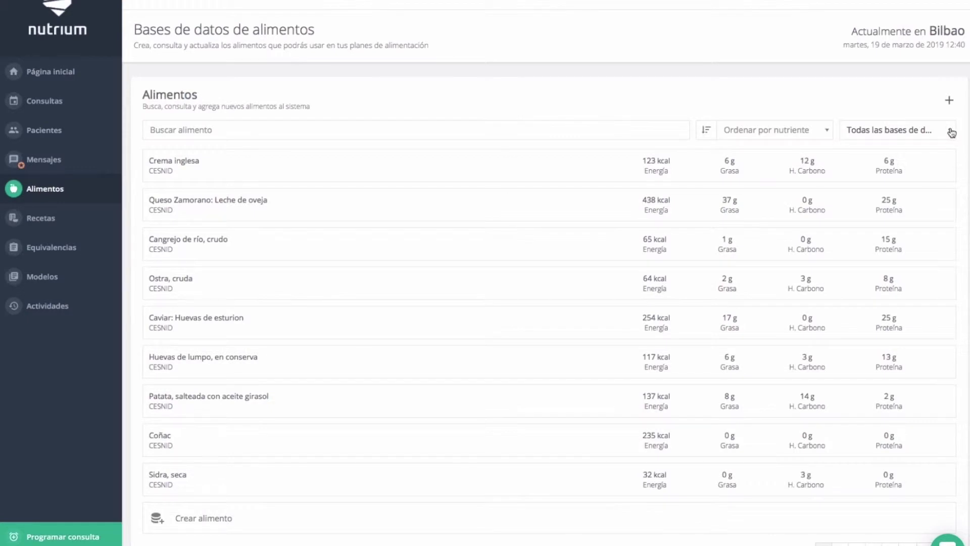
pyautogui.click(952, 133)
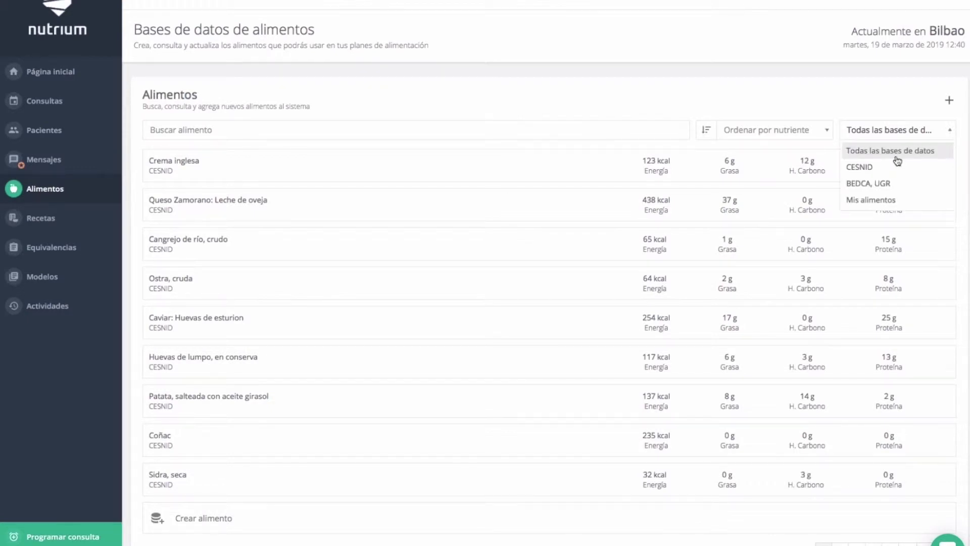
pyautogui.click(859, 168)
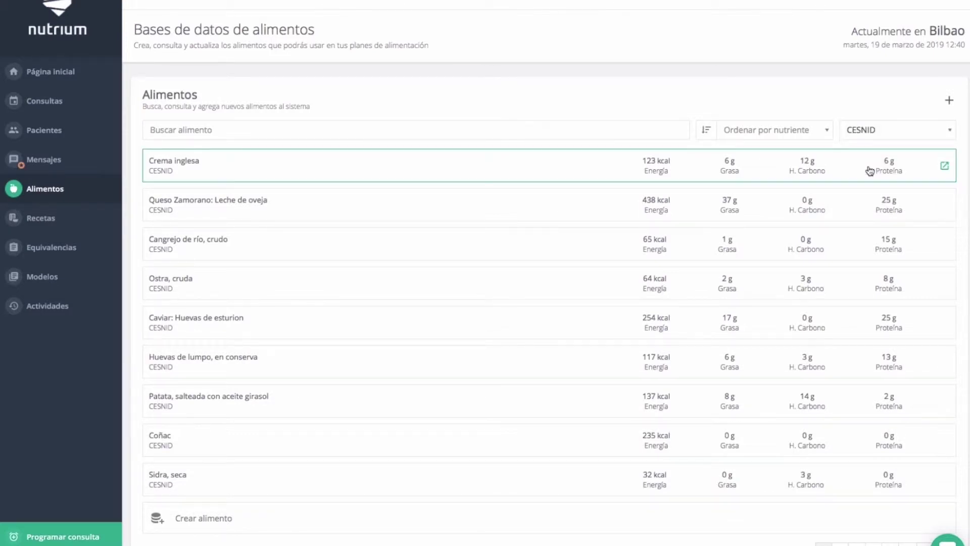
# Examine the other food database options and the supplements section.
pyautogui.click(950, 133)
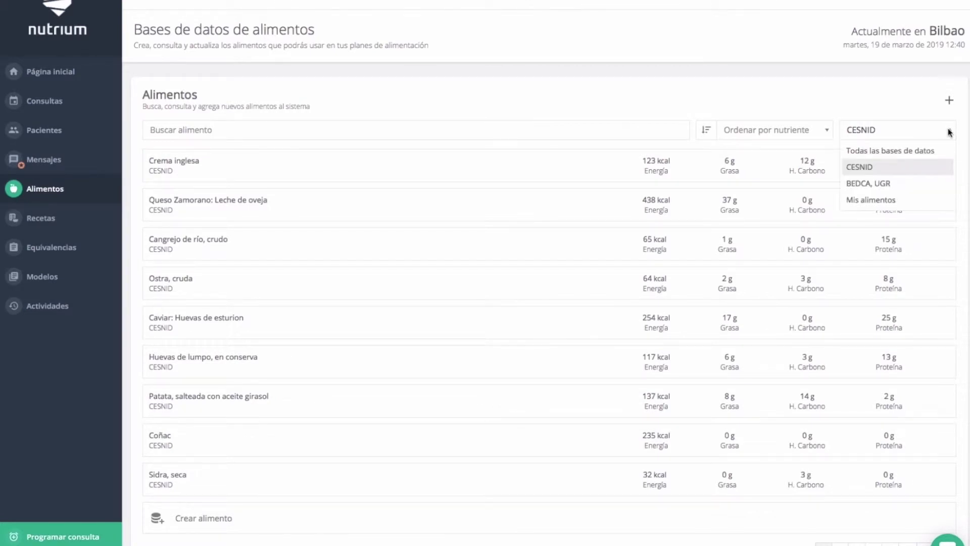
pyautogui.scroll(-2, 875, 190)
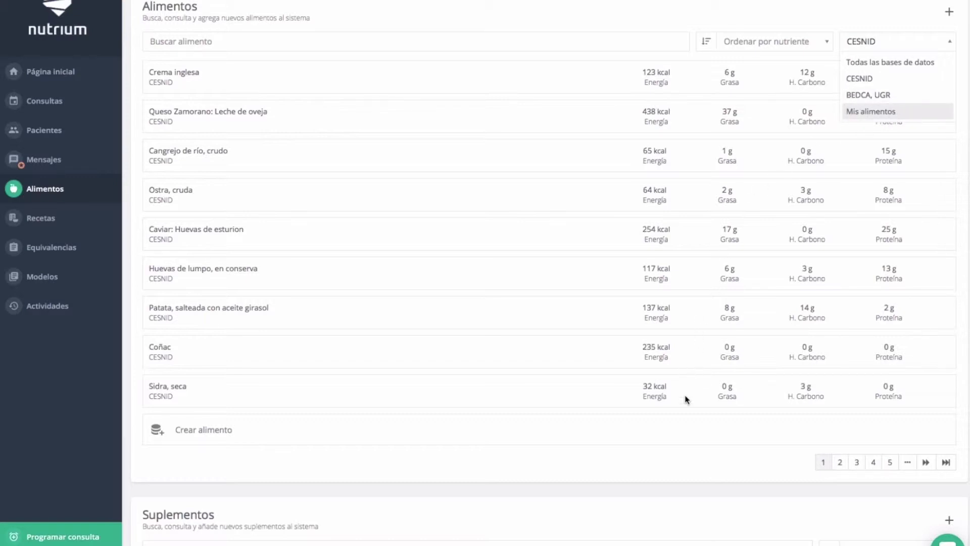
pyautogui.scroll(-3, 686, 399)
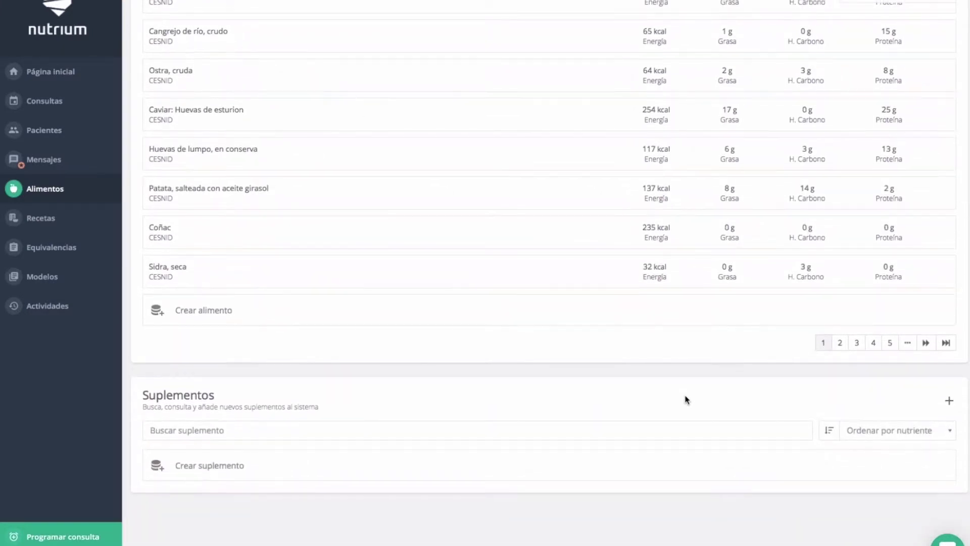
pyautogui.scroll(1, 760, 191)
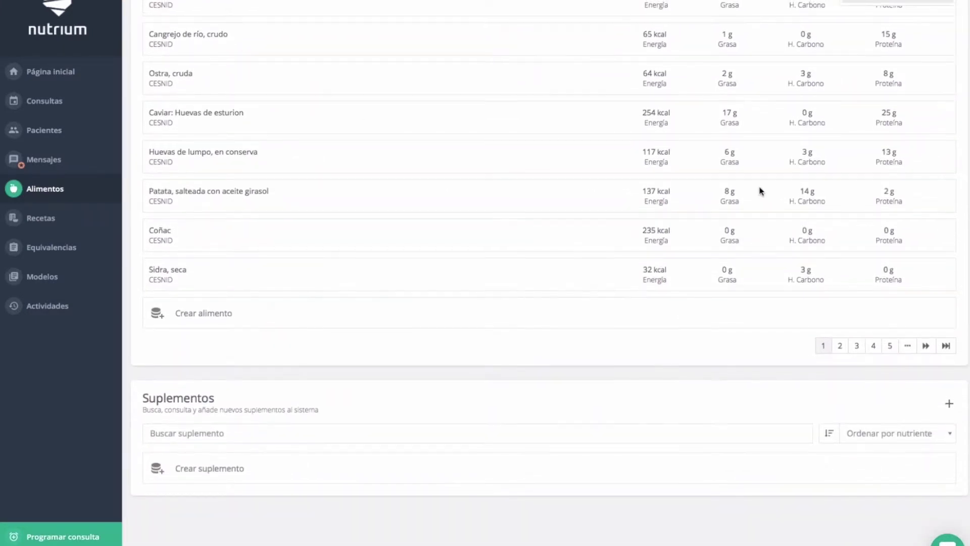
pyautogui.scroll(5, 760, 191)
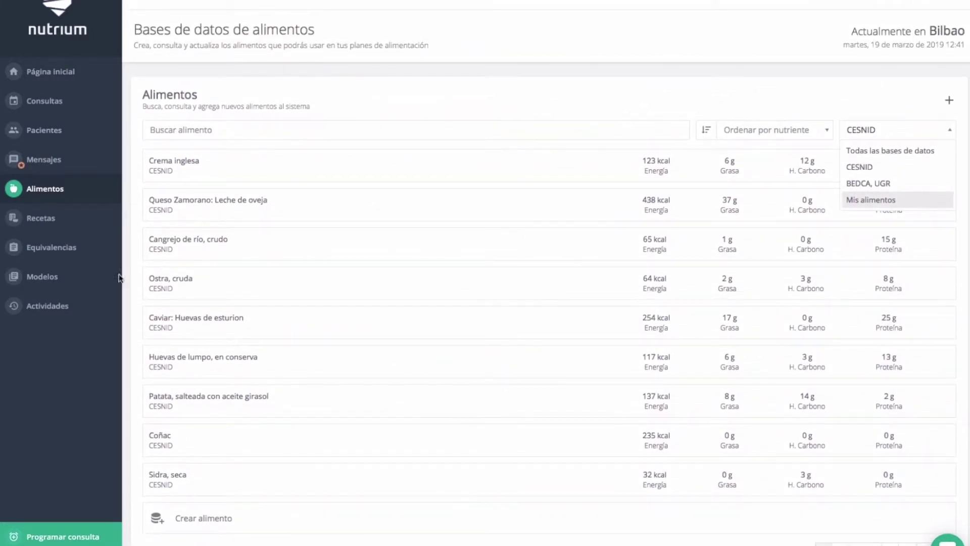
# Open the recipes section and filter the list to Mis recetas.
pyautogui.click(40, 217)
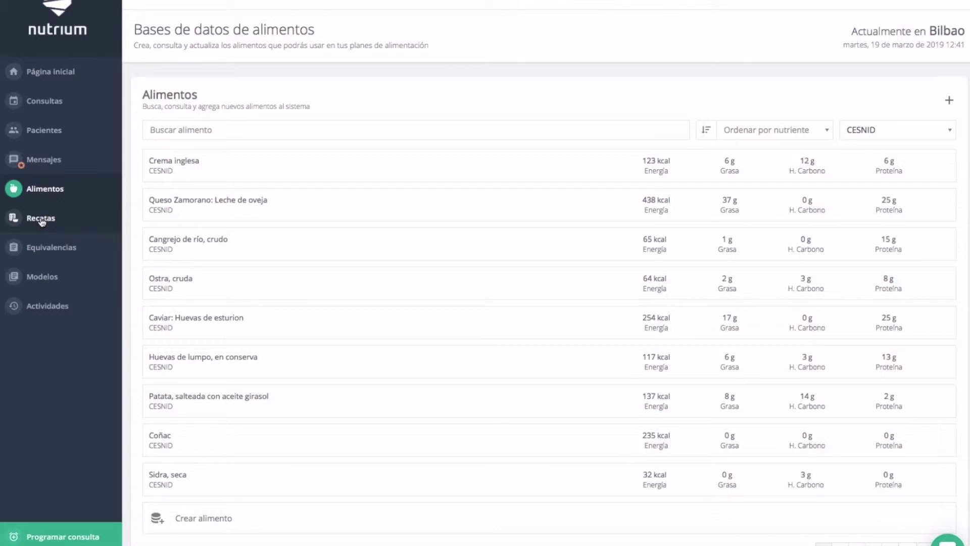
pyautogui.click(41, 220)
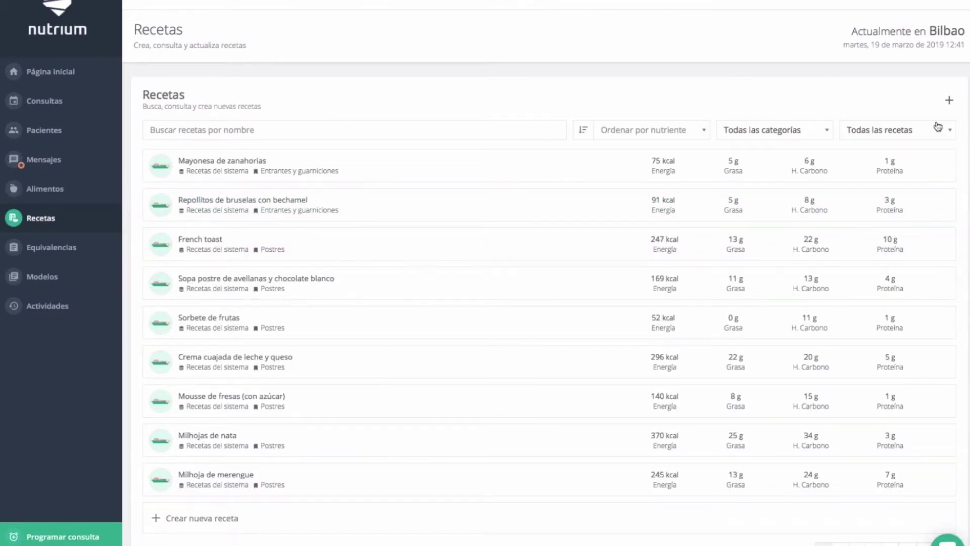
pyautogui.click(951, 133)
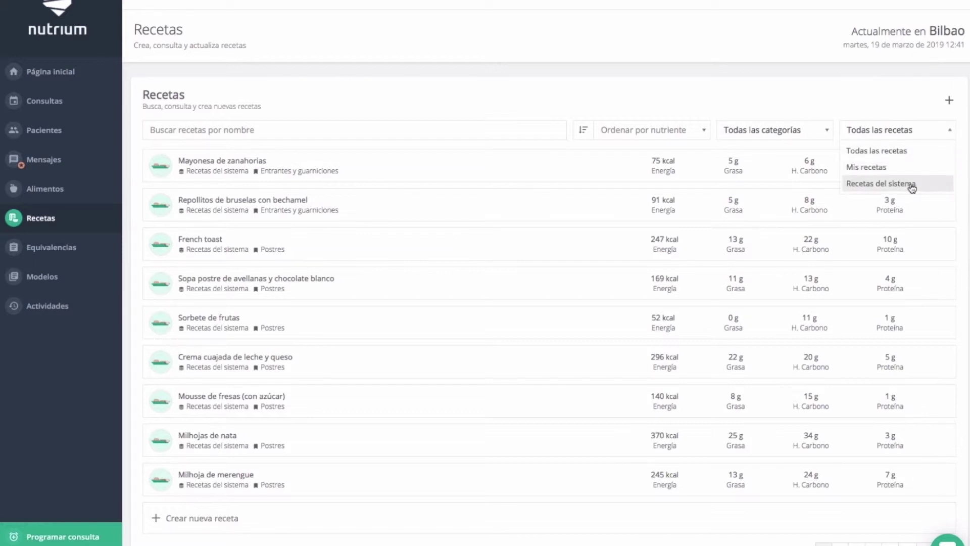
pyautogui.click(881, 171)
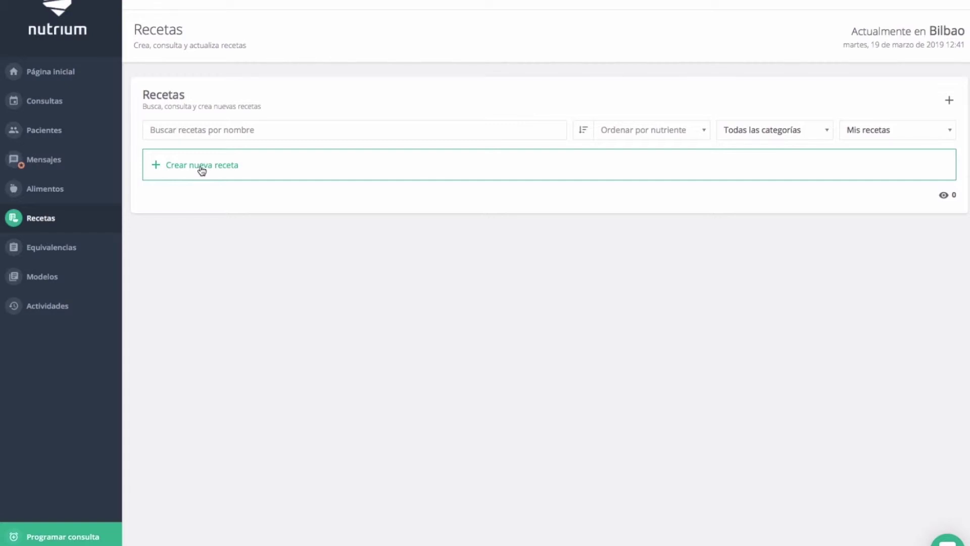
# Look through the equivalences section, the meal plan models and the activities log.
pyautogui.click(60, 249)
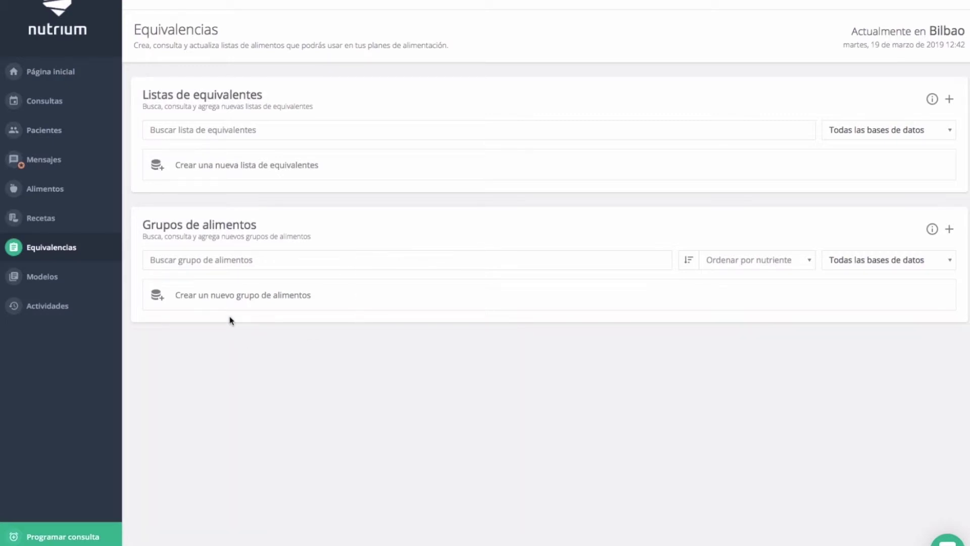
pyautogui.click(46, 279)
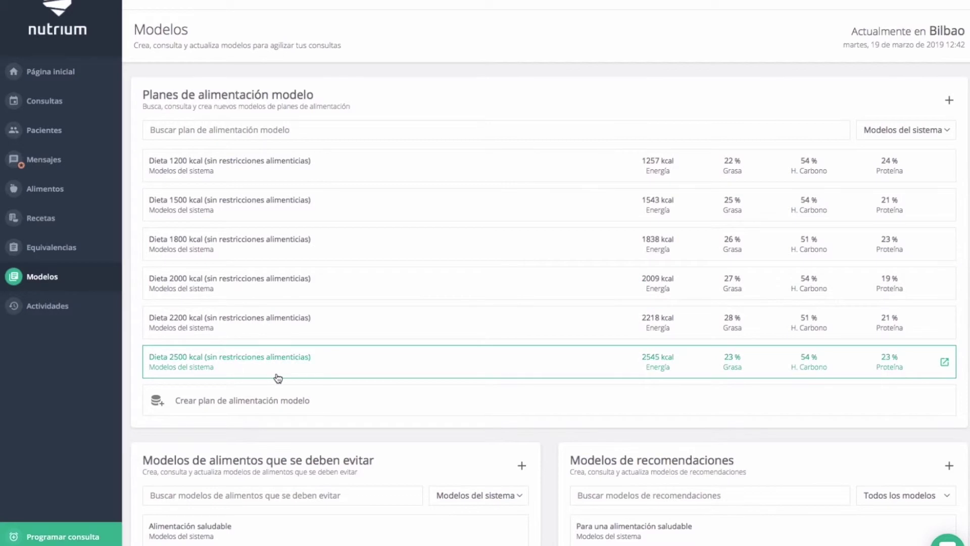
pyautogui.scroll(-1, 278, 378)
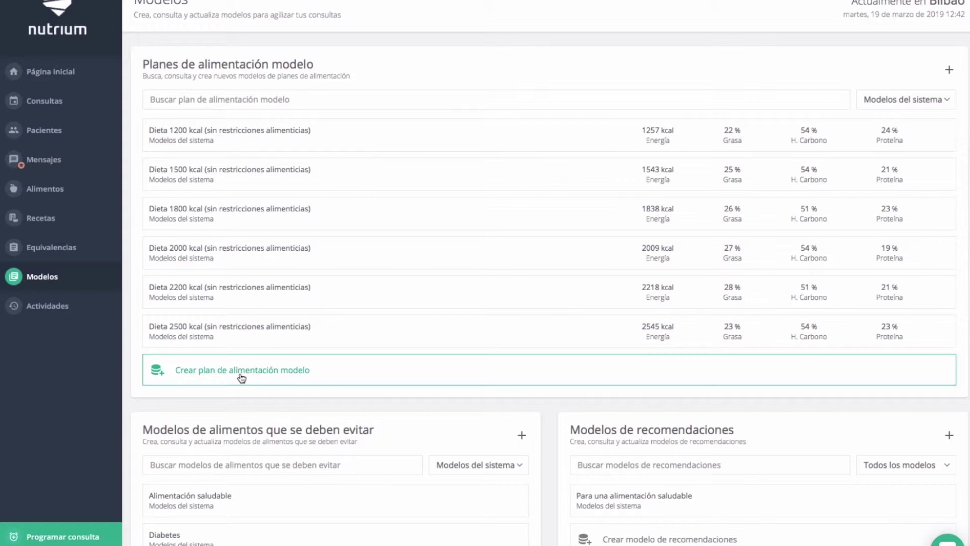
pyautogui.click(947, 104)
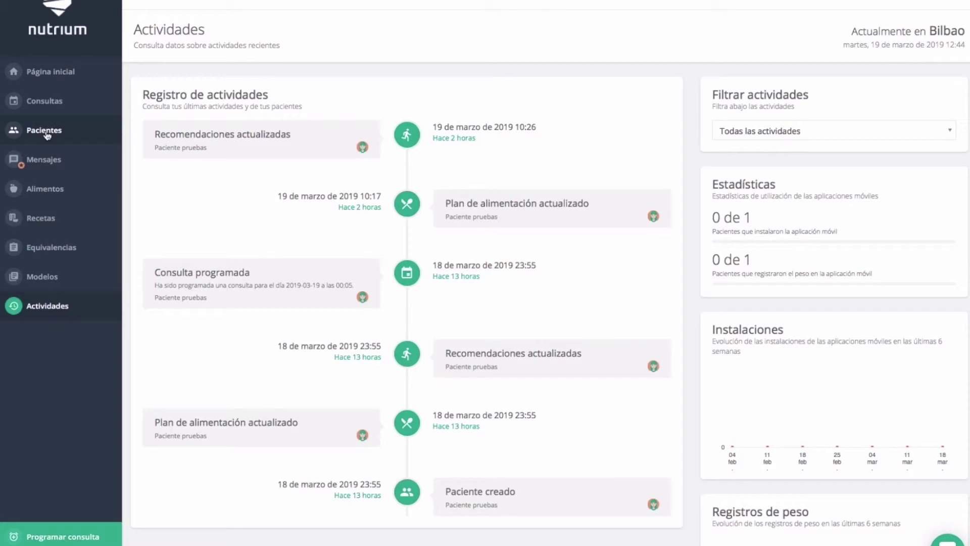
# Reopen the test patient's profile from the patient list and review the measurements section.
pyautogui.click(47, 135)
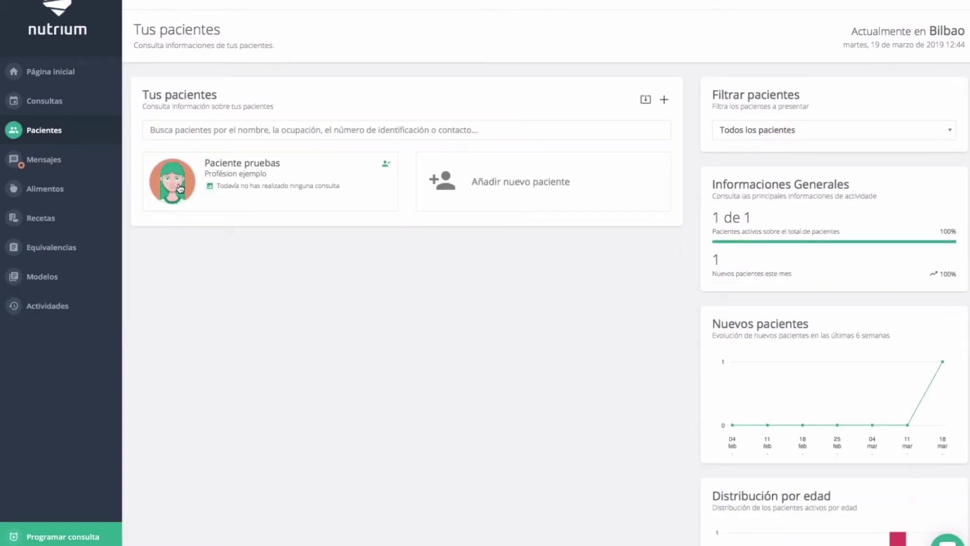
pyautogui.click(242, 170)
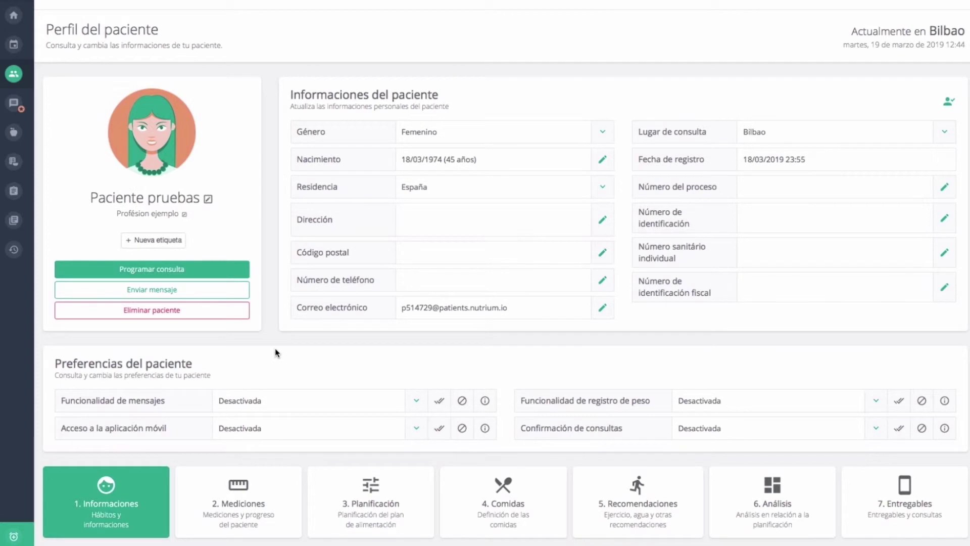
pyautogui.scroll(-4, 277, 353)
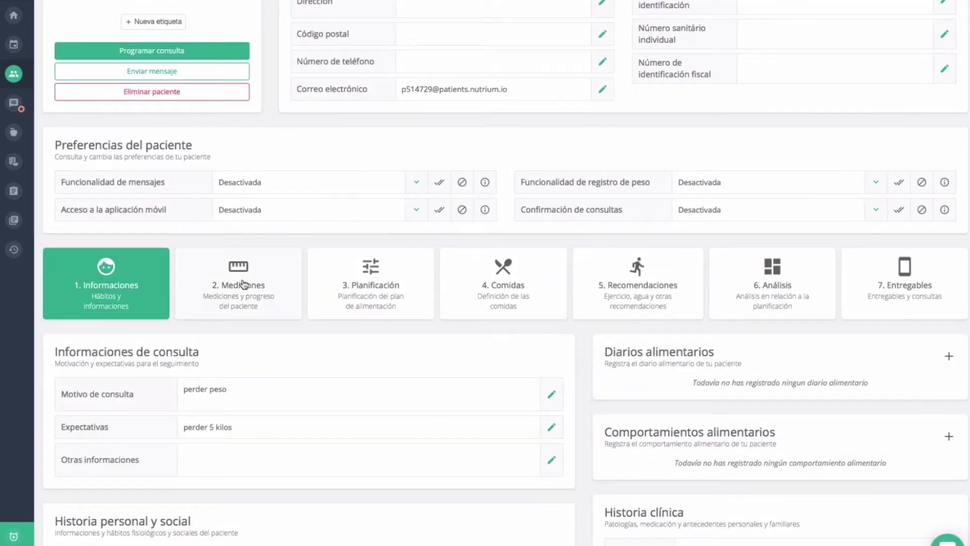
pyautogui.click(243, 284)
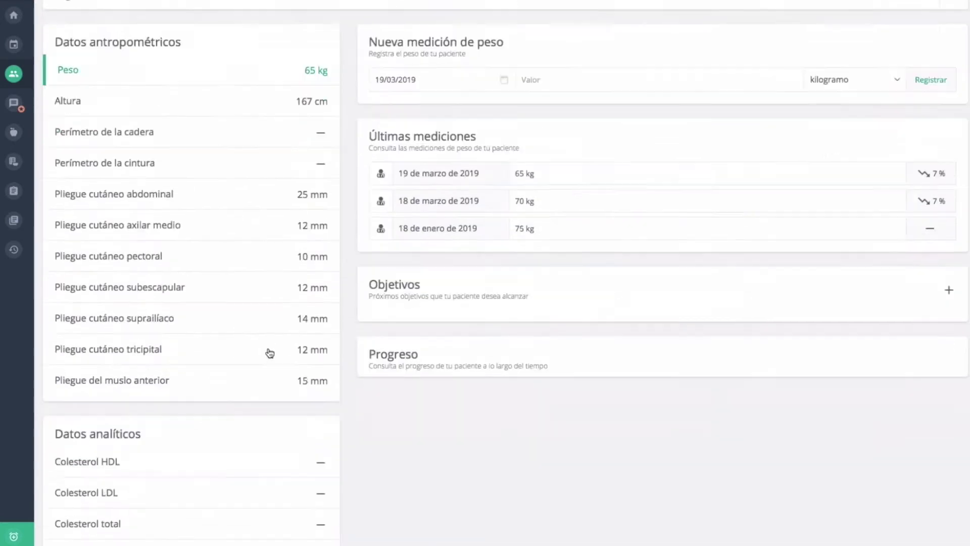
pyautogui.scroll(-2, 270, 353)
pyautogui.scroll(10, 270, 356)
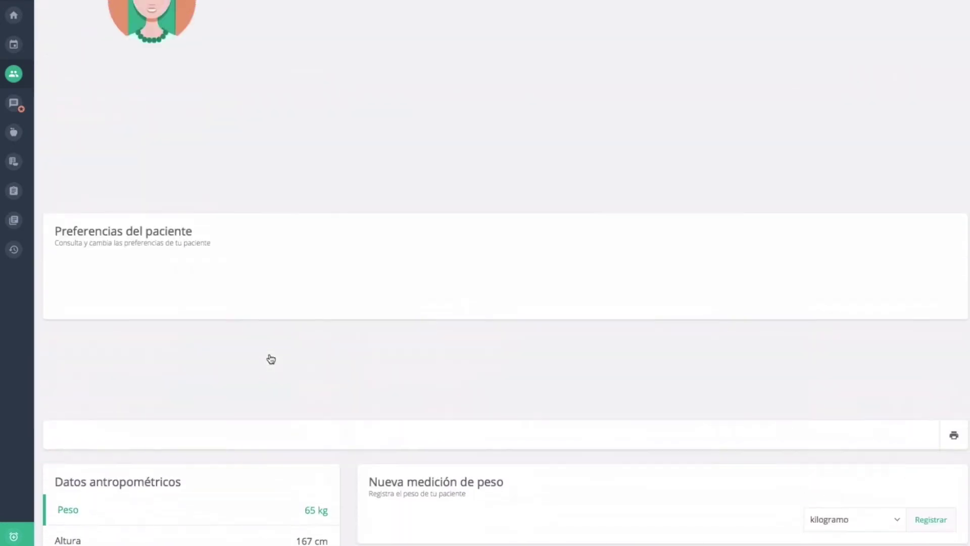
pyautogui.scroll(1, 271, 359)
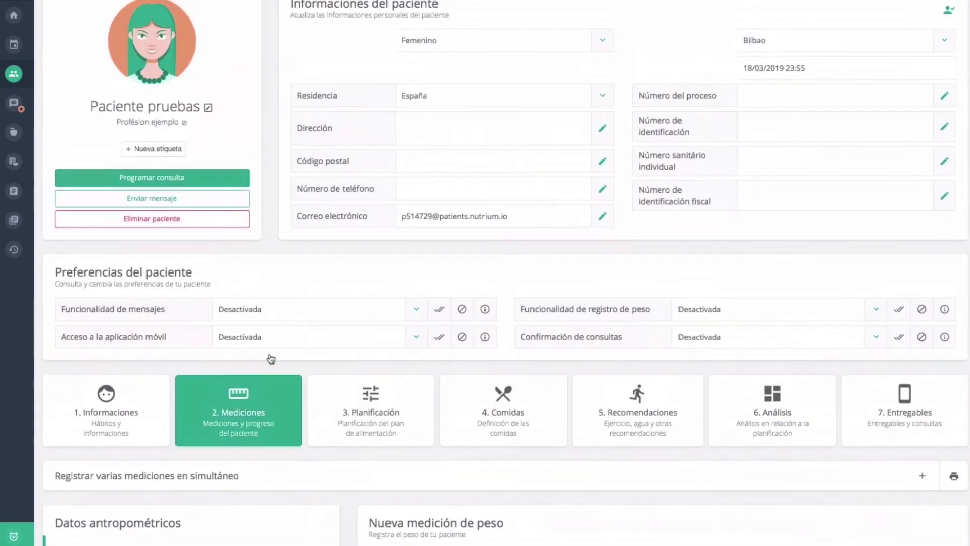
# Open the patient's planning section and examine the formulas available for body fat percentage.
pyautogui.click(378, 407)
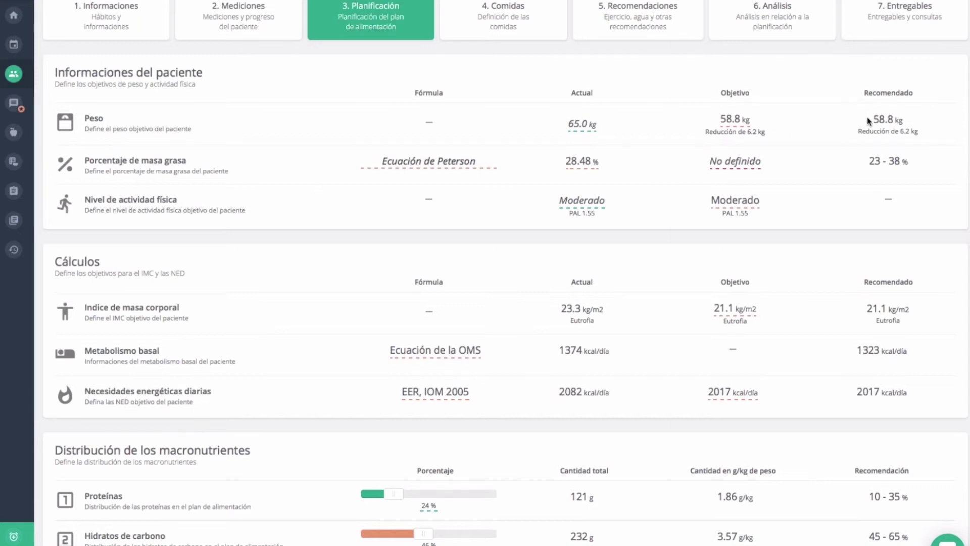
pyautogui.click(414, 162)
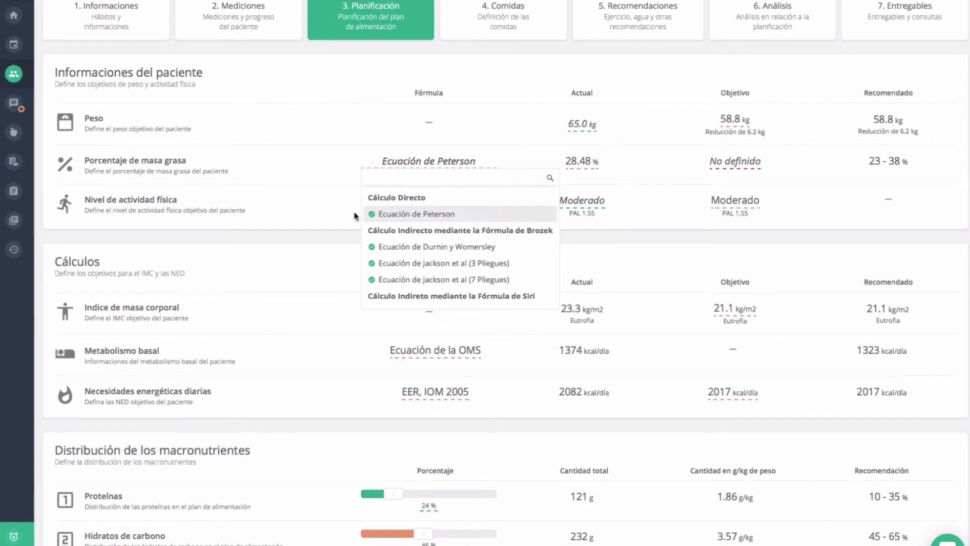
pyautogui.click(308, 235)
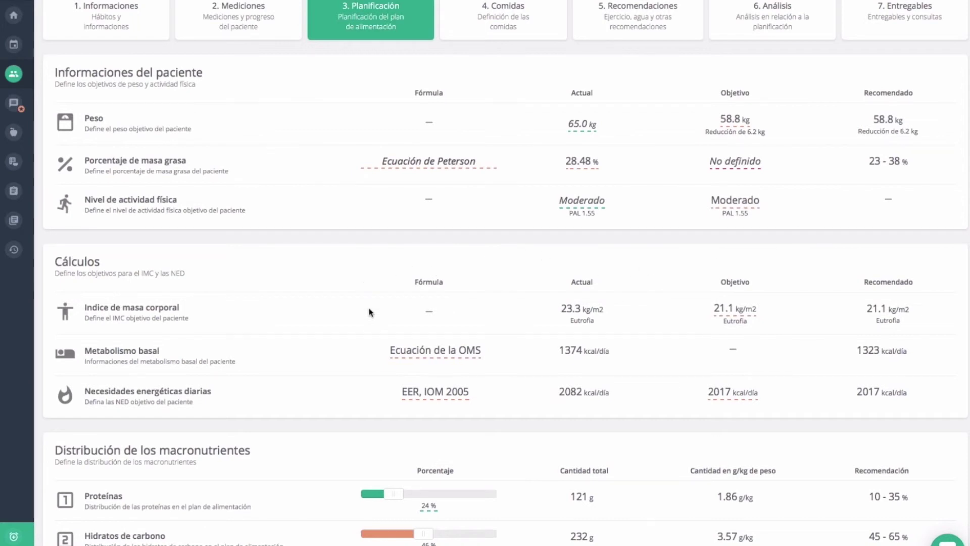
# Examine the formulas available for basal metabolism and for daily energy needs in the calculations.
pyautogui.scroll(-2, 369, 314)
pyautogui.scroll(-1, 369, 312)
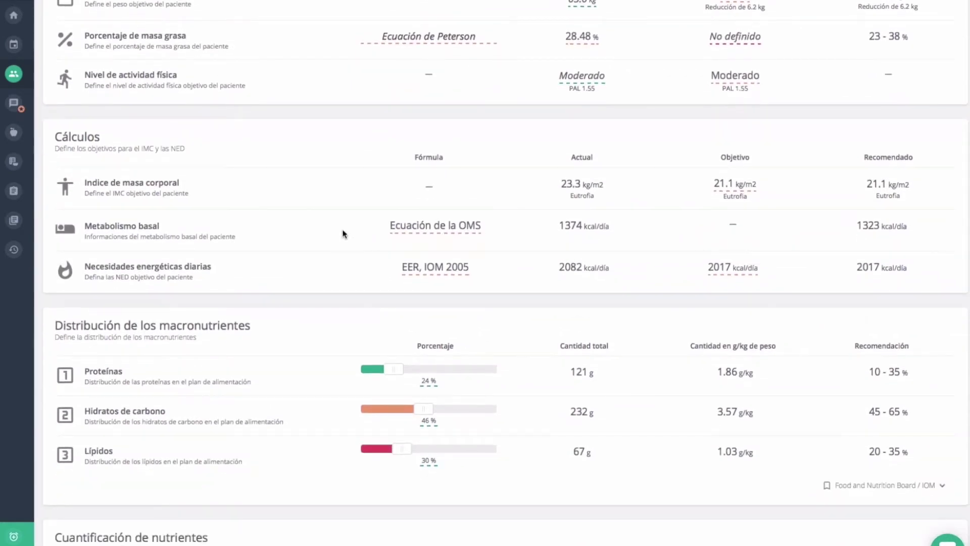
pyautogui.click(438, 230)
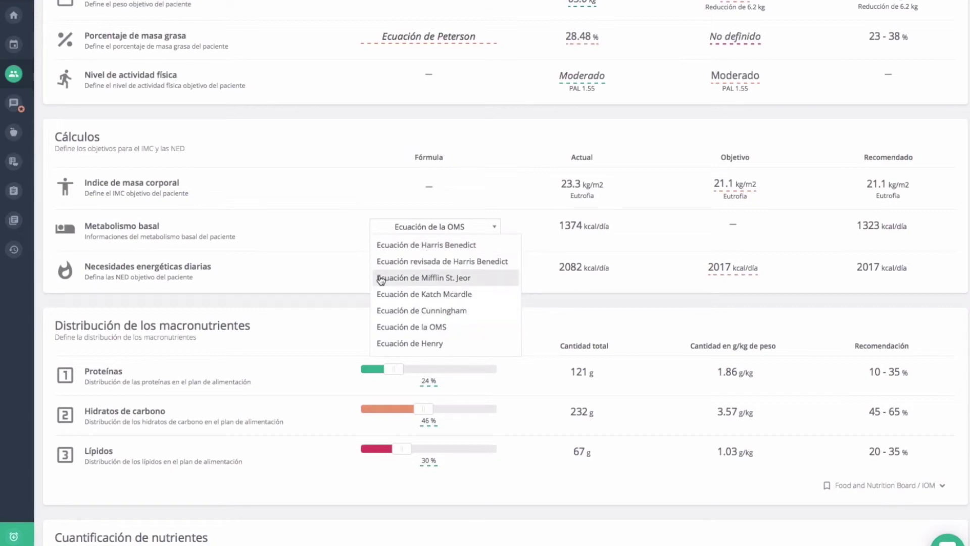
pyautogui.click(325, 269)
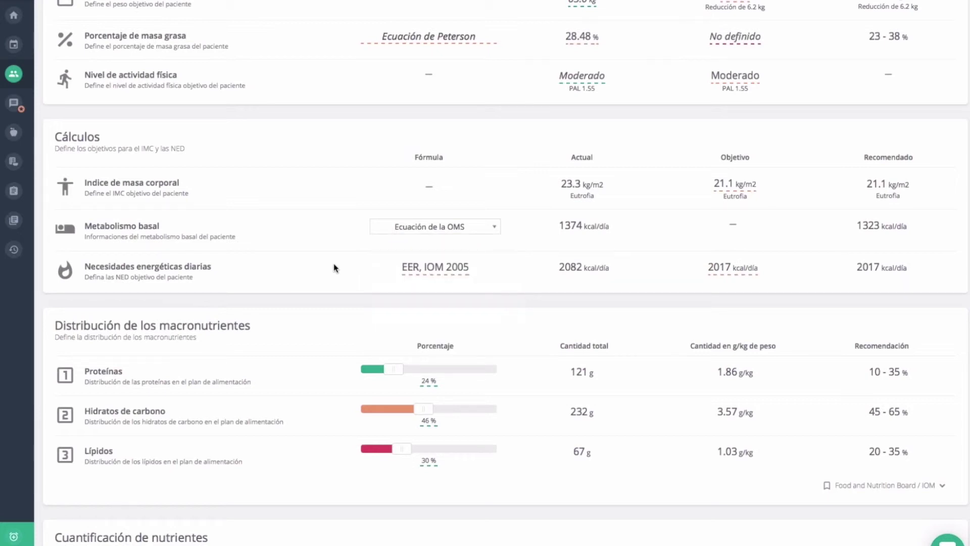
pyautogui.click(435, 271)
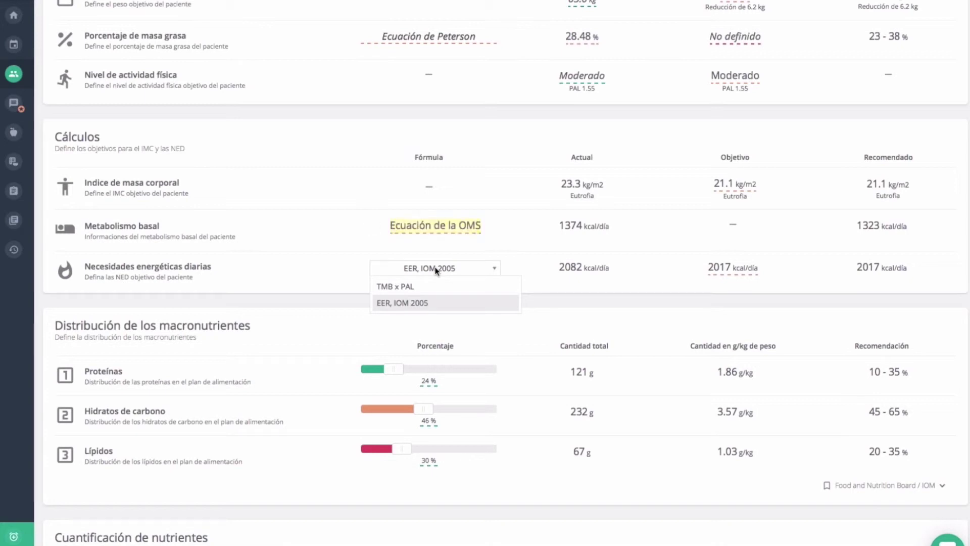
pyautogui.click(395, 287)
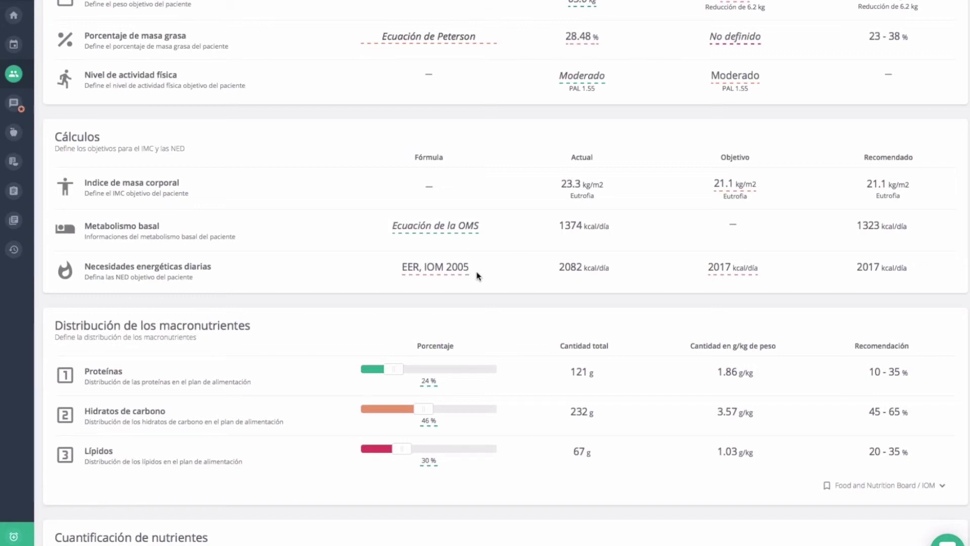
# Set the protein share to 27 % in the macronutrient distribution.
pyautogui.scroll(-3, 477, 276)
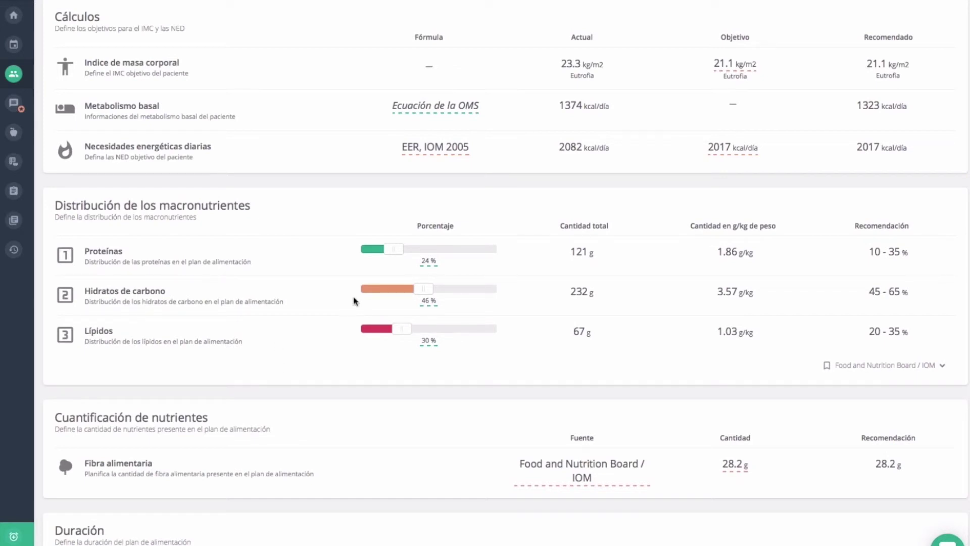
pyautogui.moveTo(392, 251)
pyautogui.mouseDown()
pyautogui.moveTo(449, 247)
pyautogui.moveTo(382, 252)
pyautogui.moveTo(397, 250)
pyautogui.mouseUp()
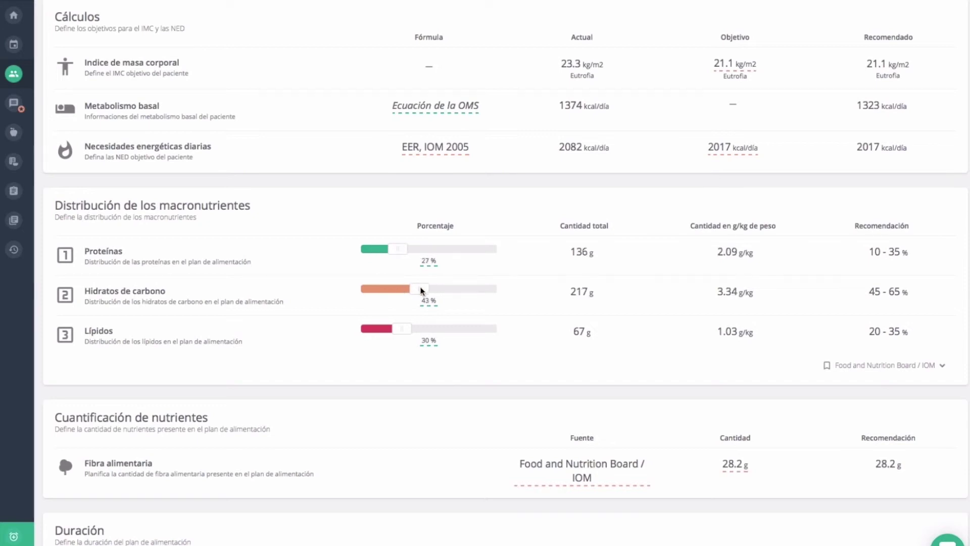